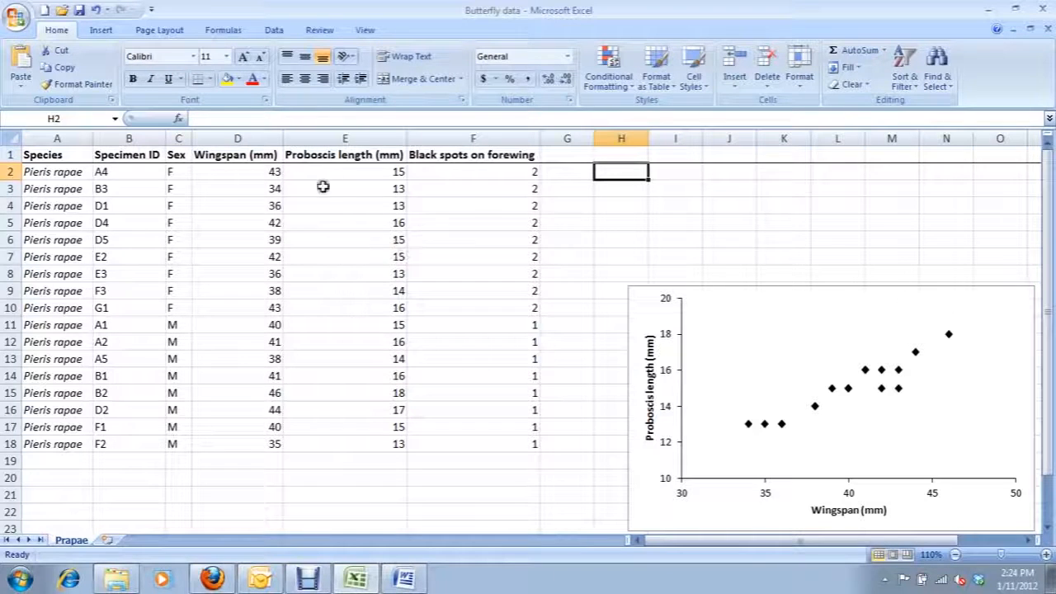
left_click(256, 138)
left_click_drag(256, 138, 288, 137)
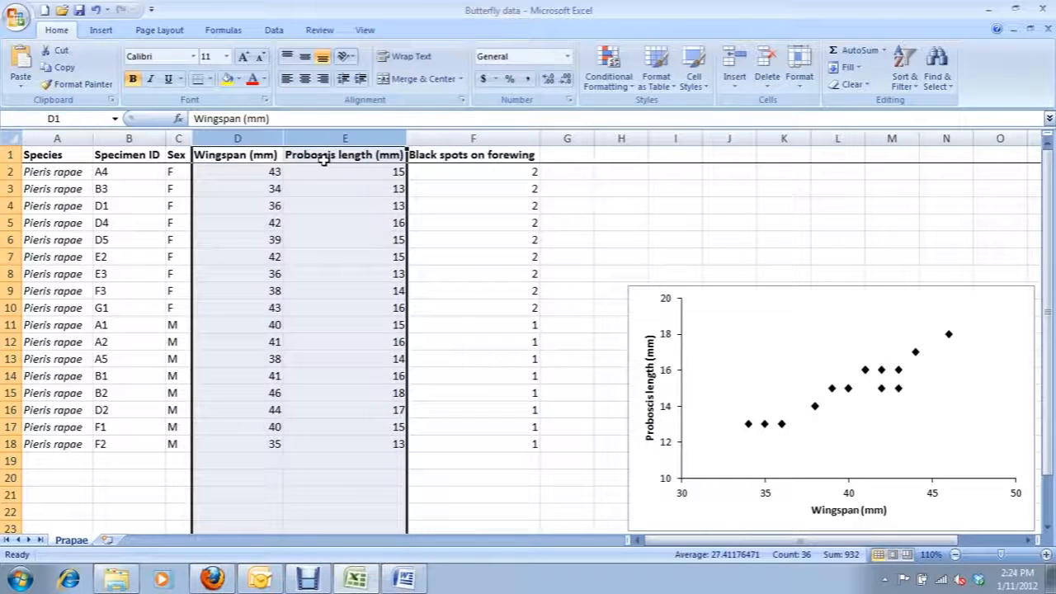
left_click(627, 173)
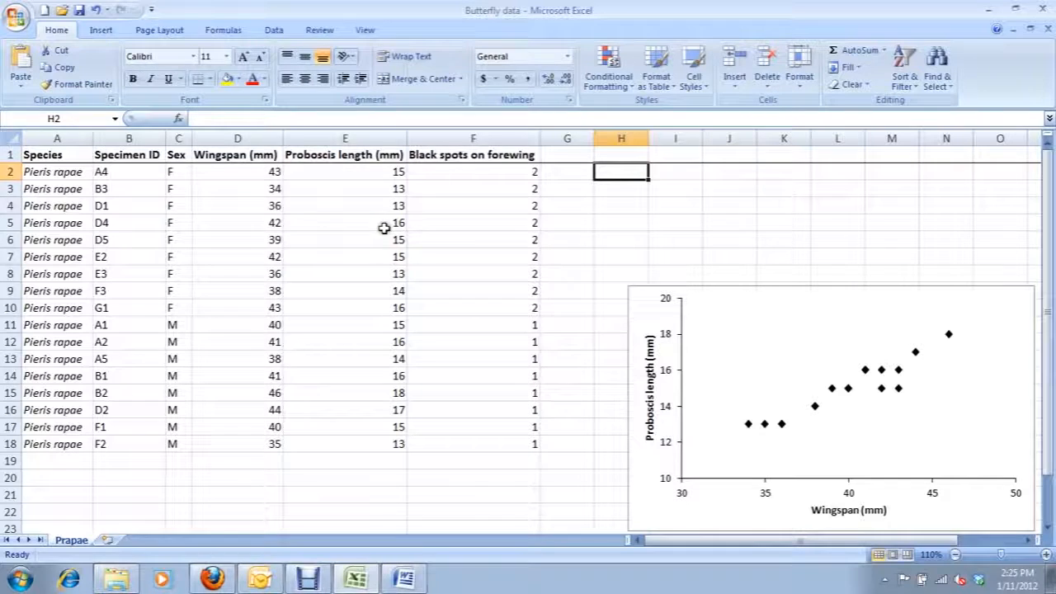
Step: Start the Correlation analysis tool and set its input range to the wingspan and proboscis length data, D1:E18, including the headers
left_click(277, 32)
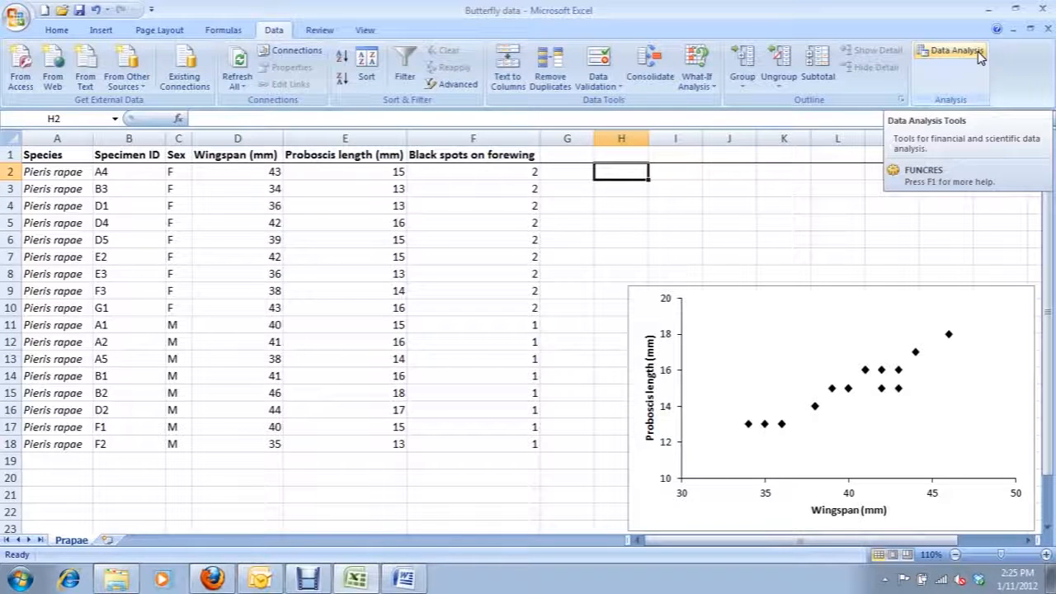
left_click(974, 56)
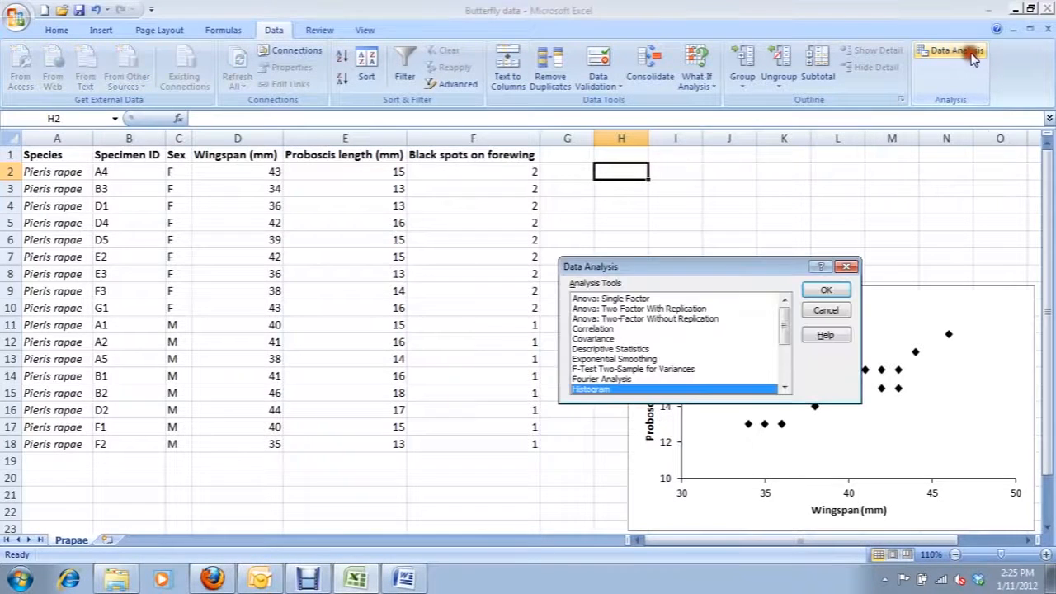
left_click(700, 328)
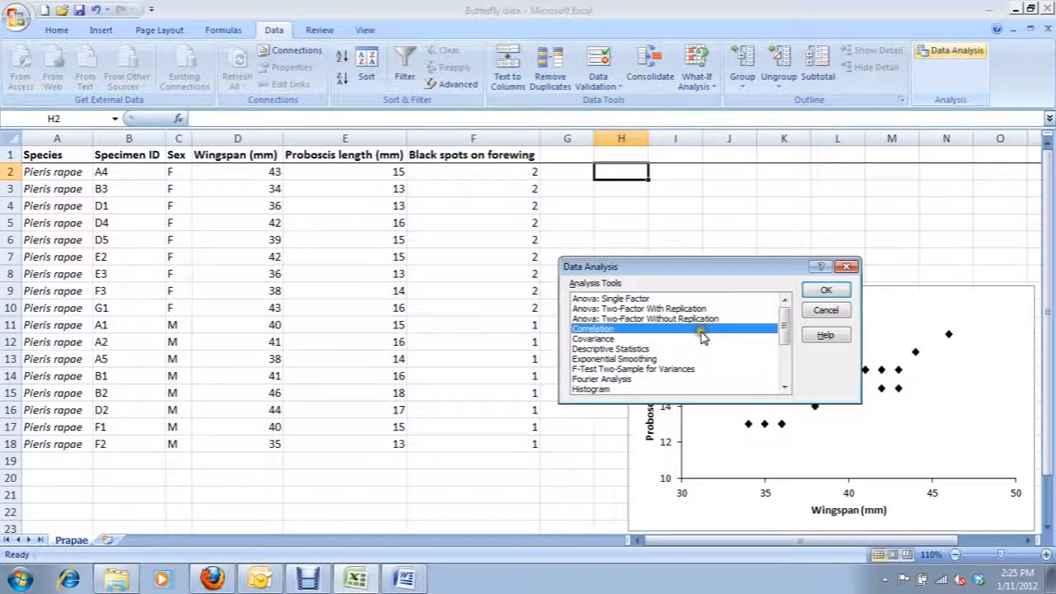
left_click(825, 293)
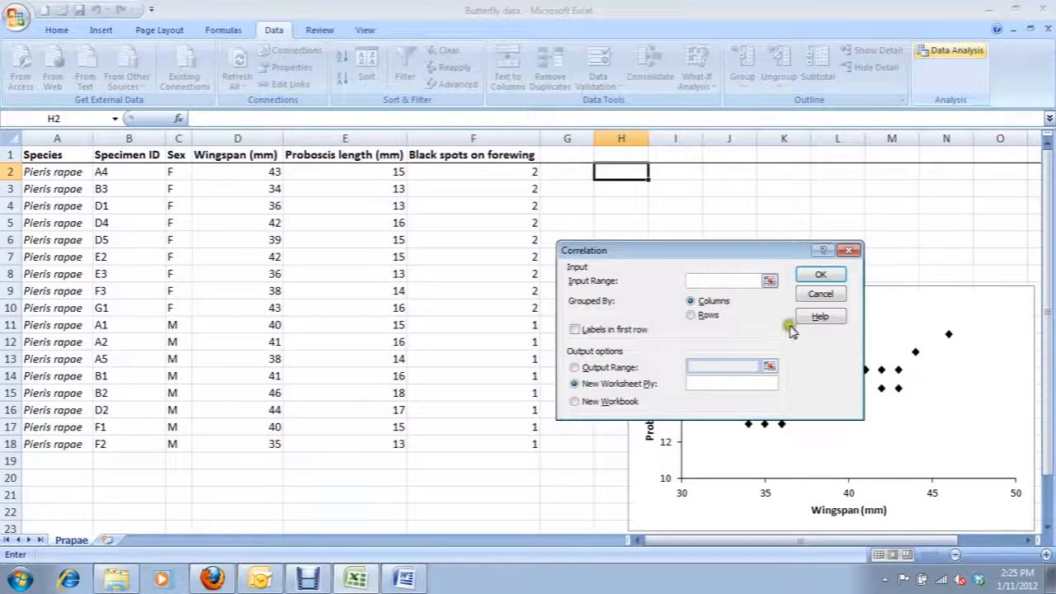
left_click(769, 282)
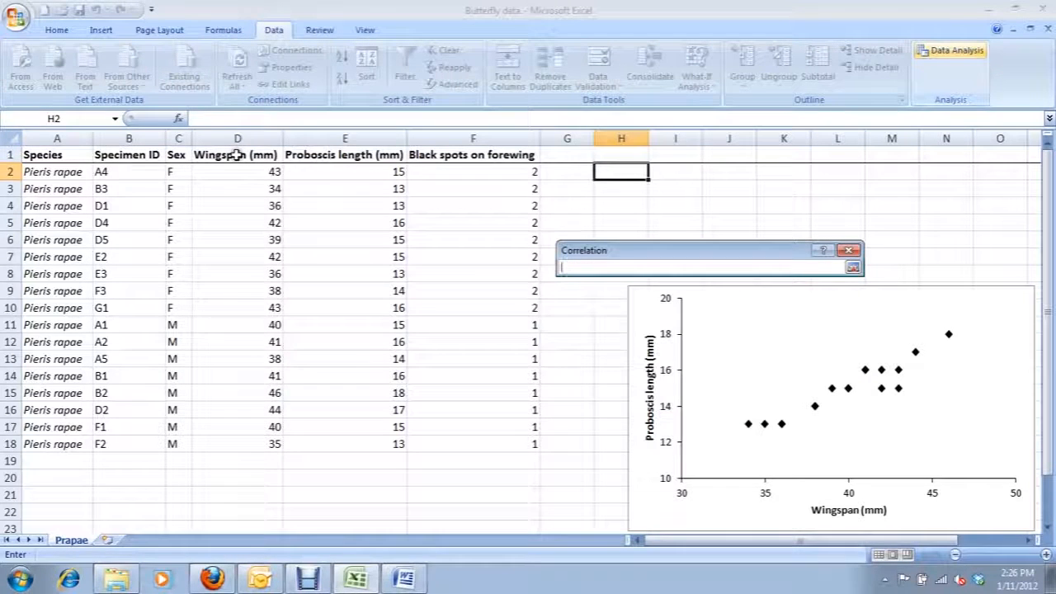
left_click_drag(236, 156, 347, 440)
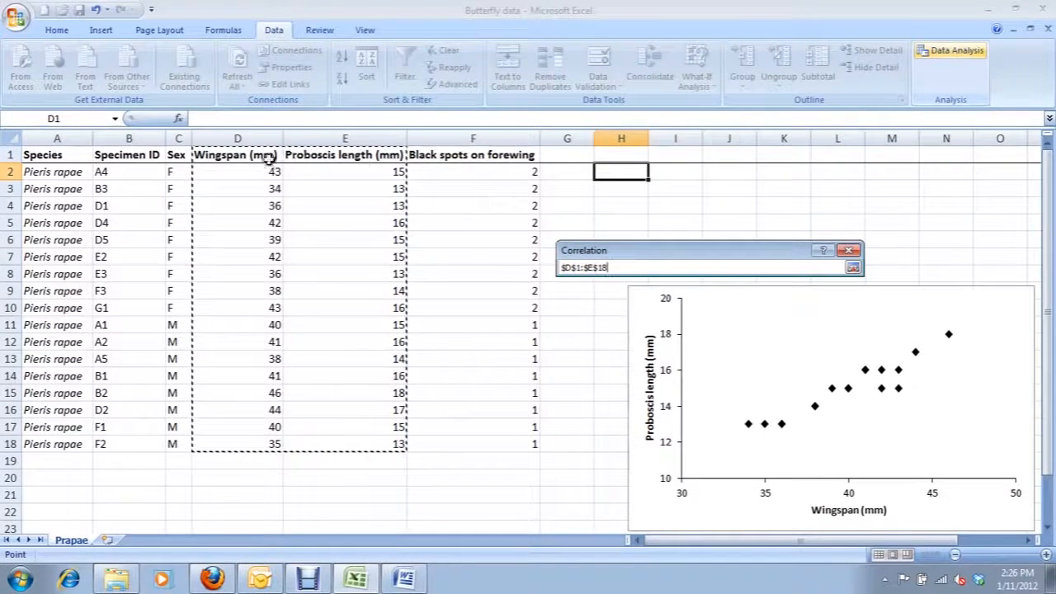
left_click(852, 268)
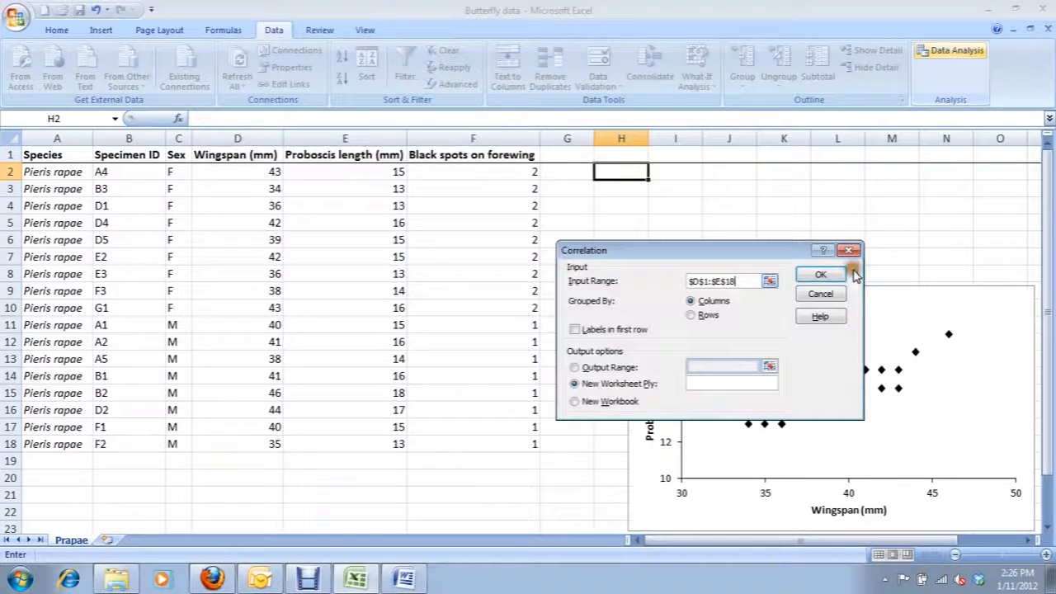
Step: Run the correlation with labels in the first row and its output range starting at cell H2
left_click(576, 330)
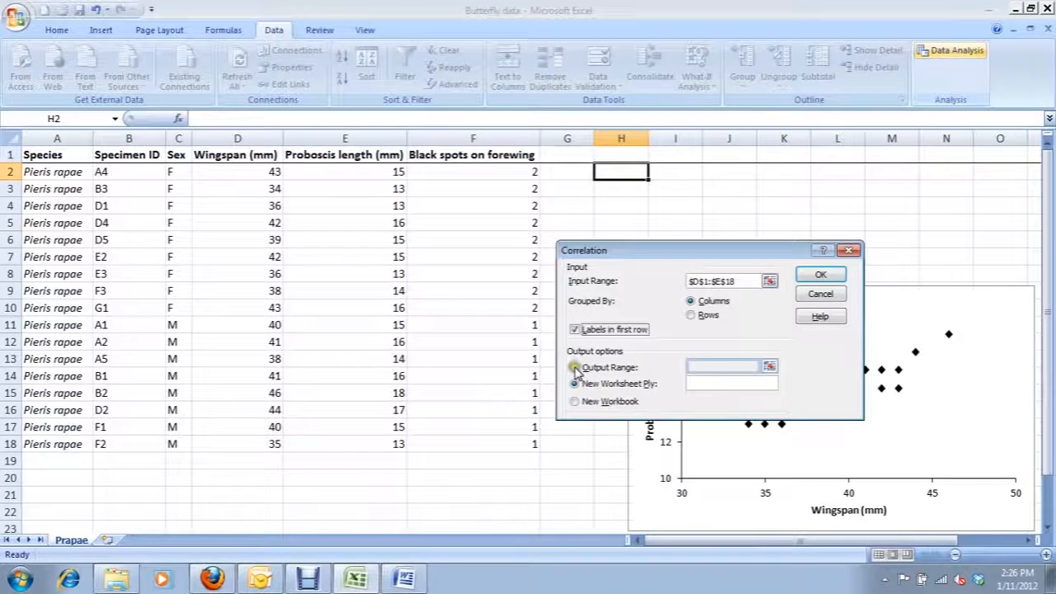
left_click(575, 368)
left_click(768, 366)
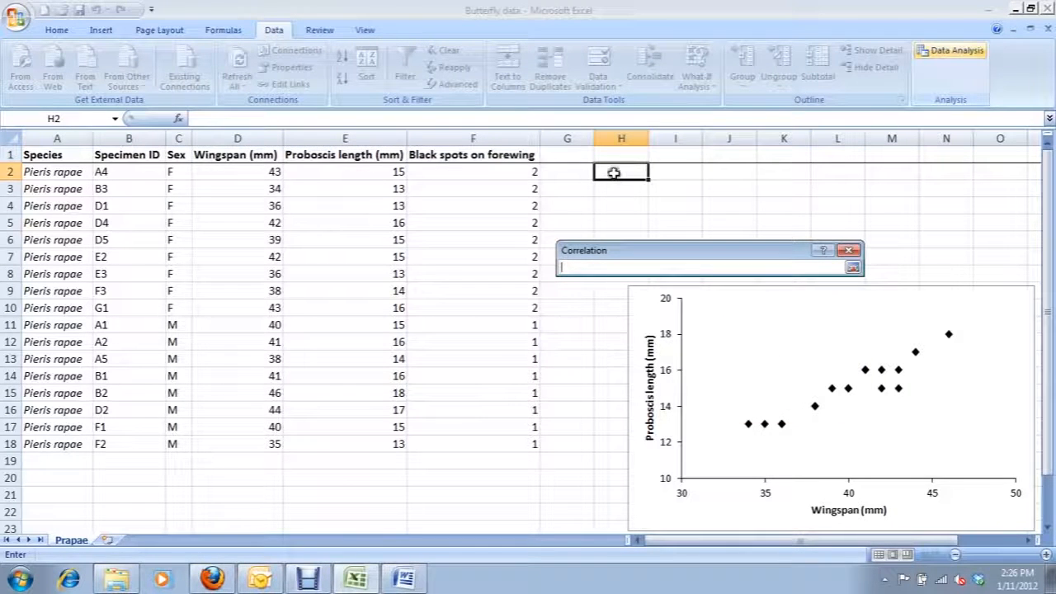
left_click(614, 171)
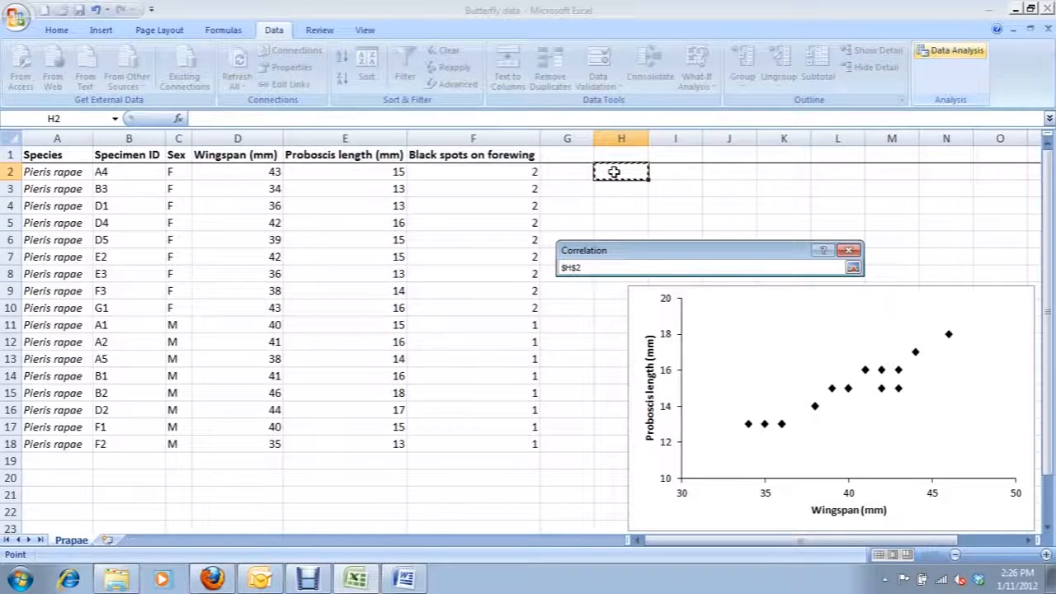
left_click(853, 269)
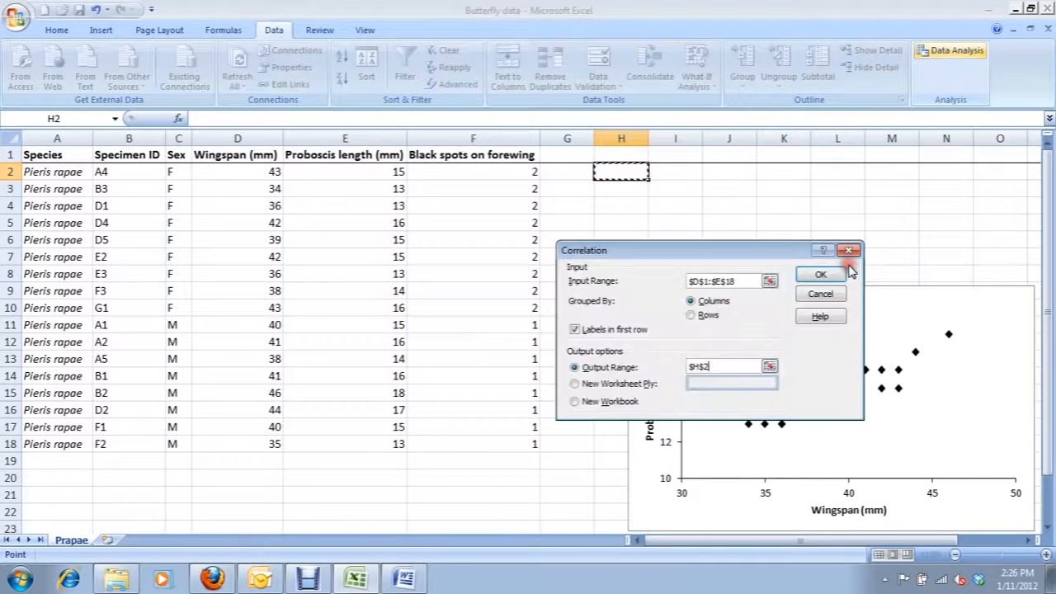
left_click(804, 276)
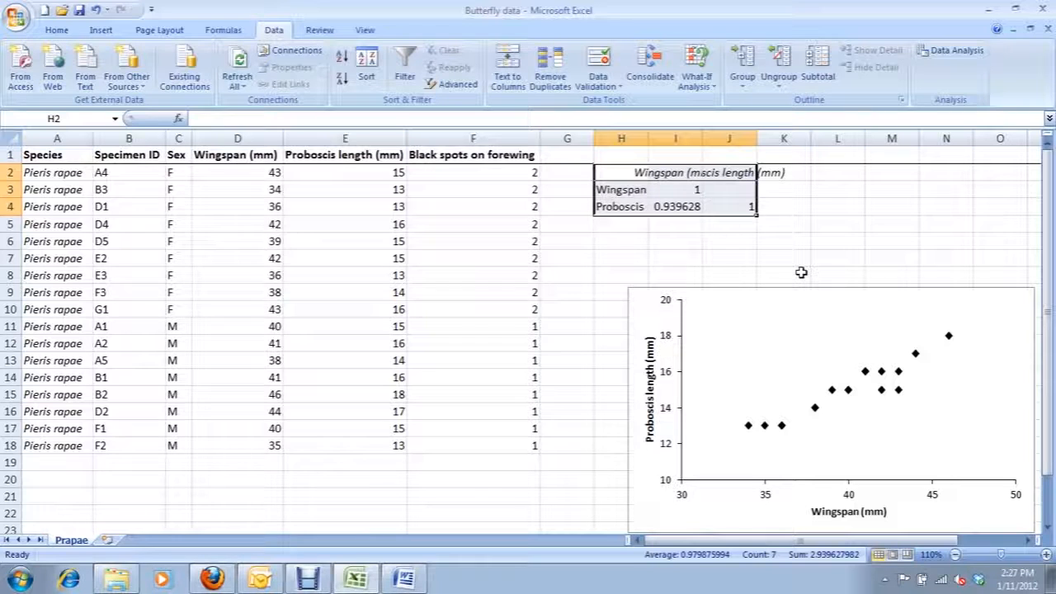
Step: Examine the correlation matrix's row and column labels, its diagonal values and the coefficient between wingspan and proboscis length
left_click(689, 173)
left_click(726, 173)
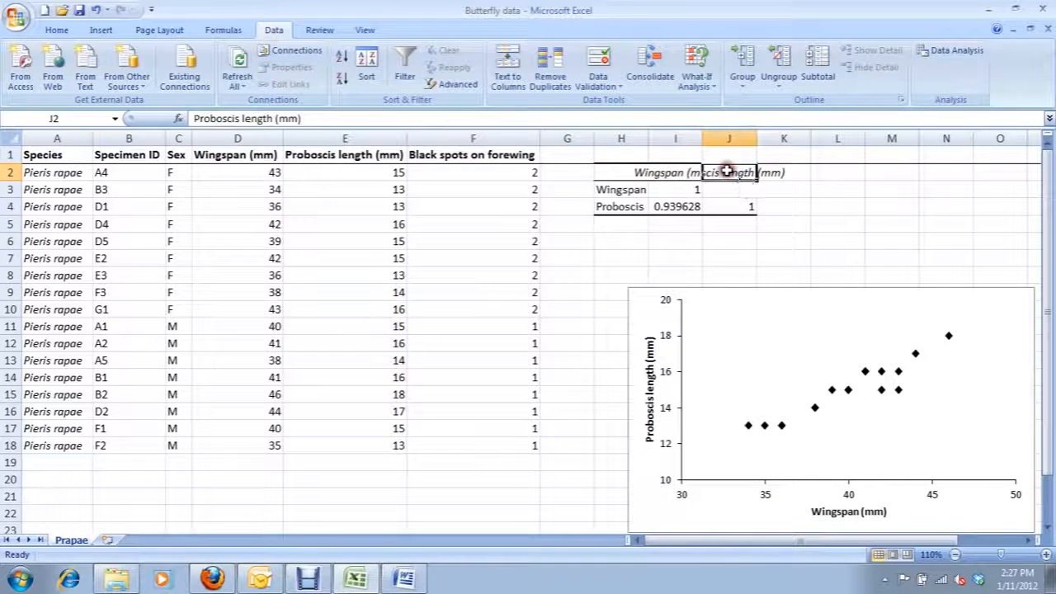
left_click_drag(668, 172, 710, 172)
left_click_drag(631, 192, 625, 207)
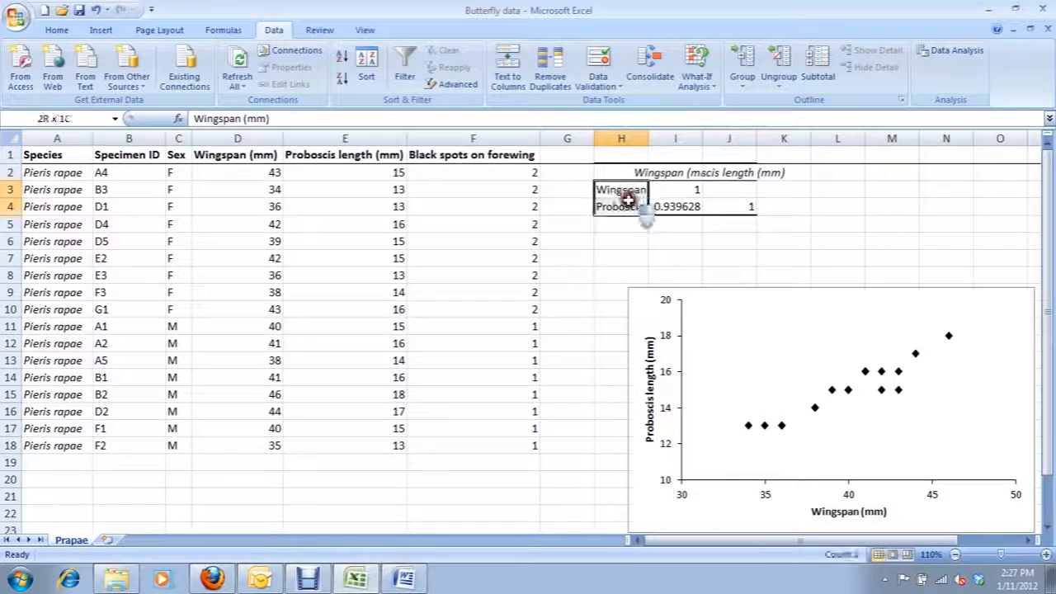
left_click(669, 174)
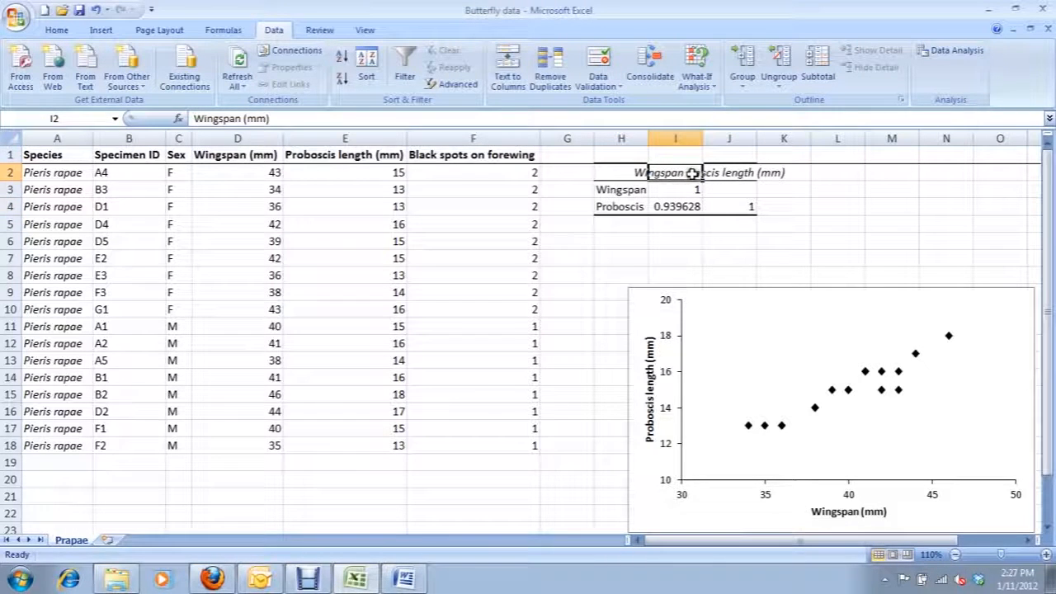
left_click(272, 118)
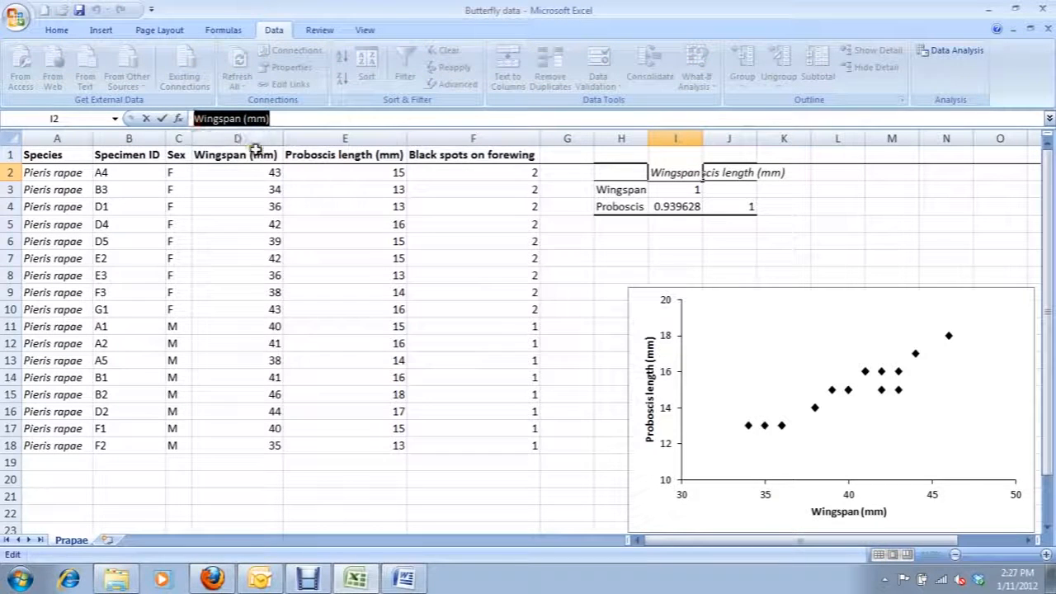
left_click(731, 171)
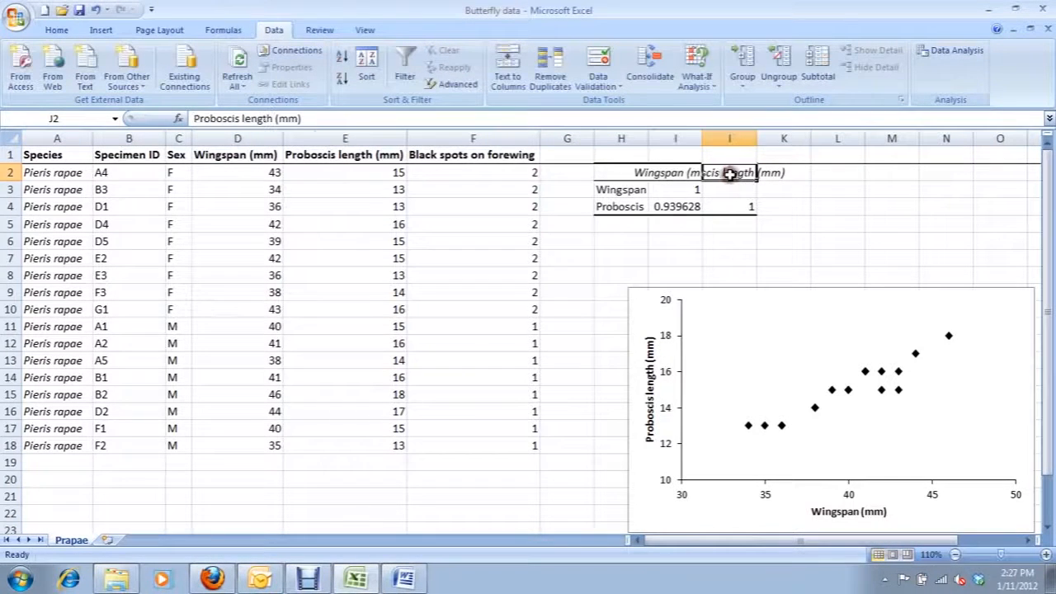
left_click(666, 190)
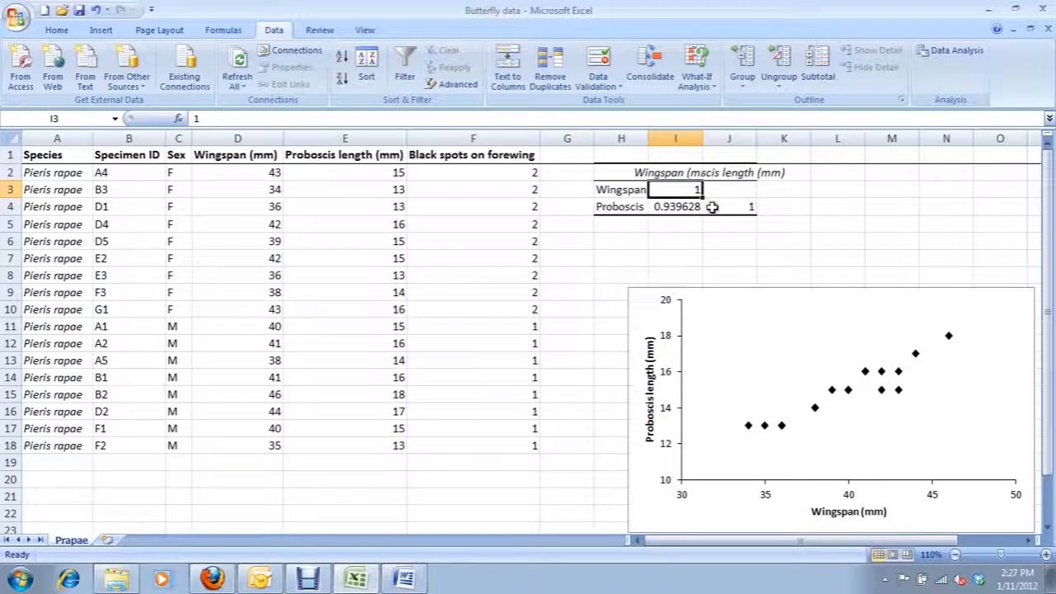
left_click(712, 207, "ctrl")
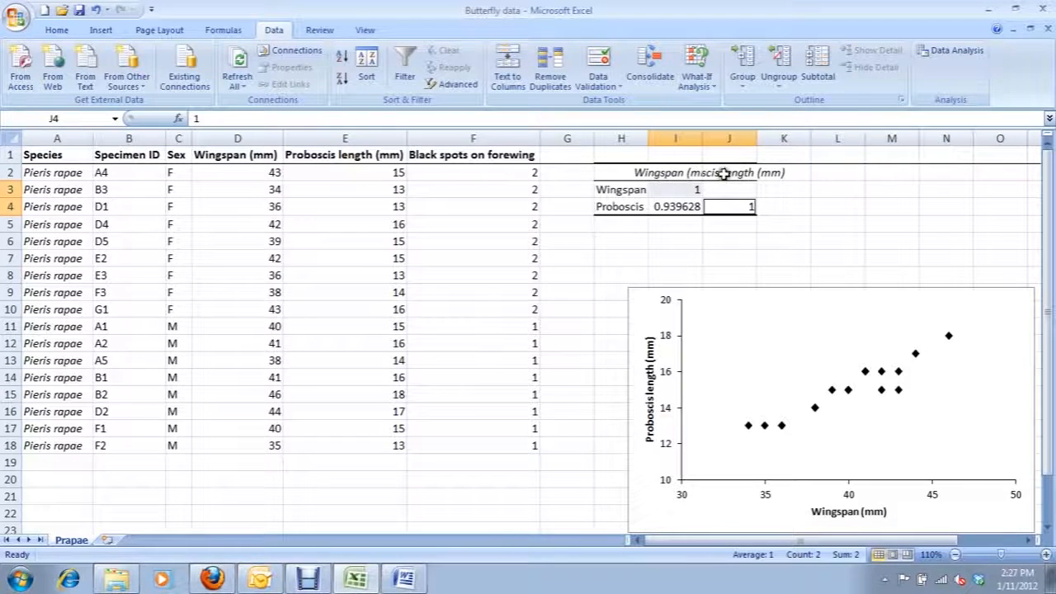
left_click(676, 207)
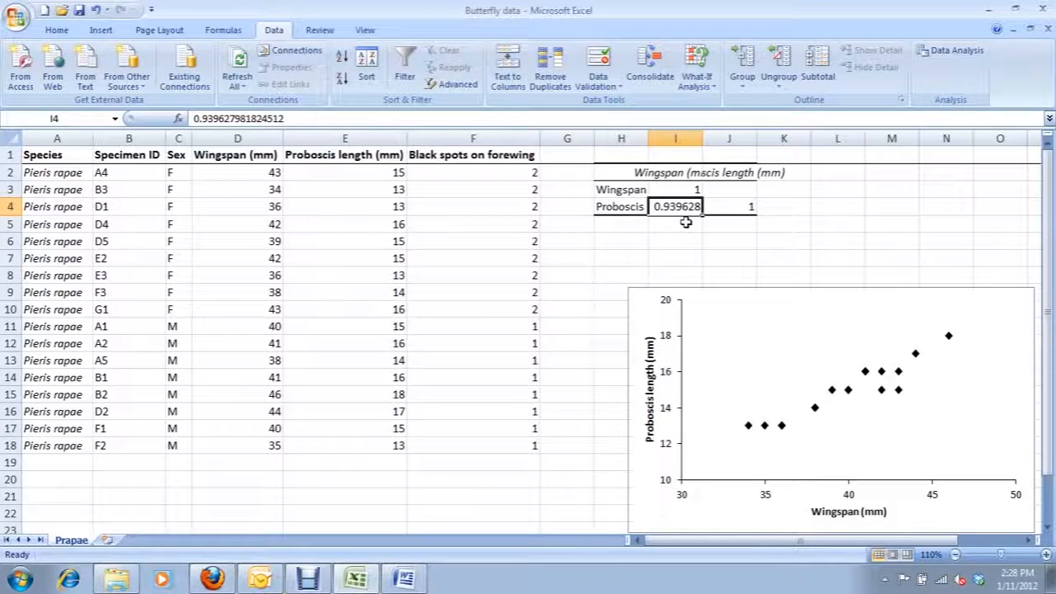
left_click(674, 191)
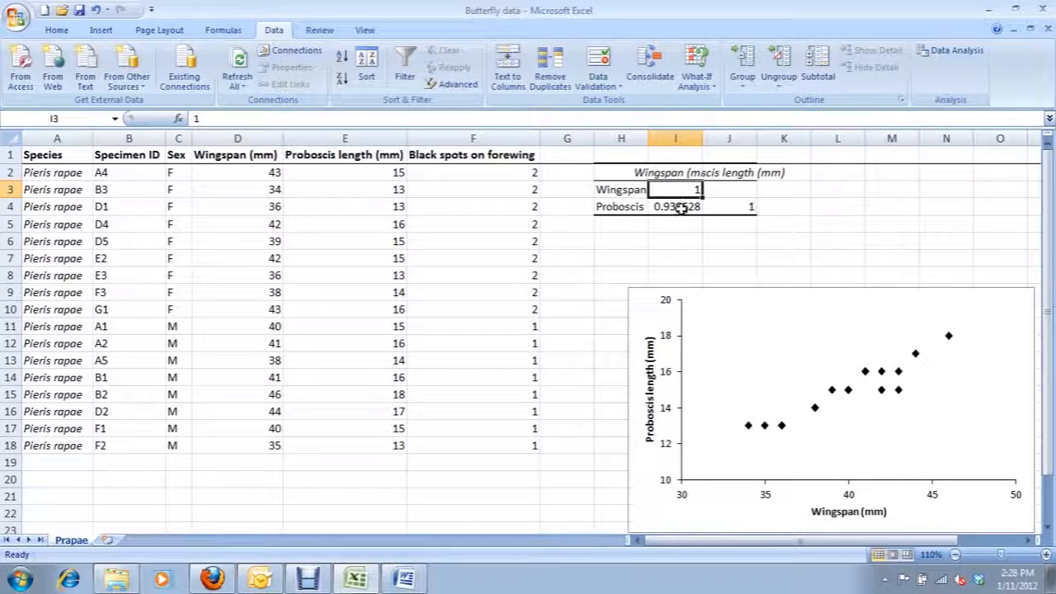
left_click(679, 208)
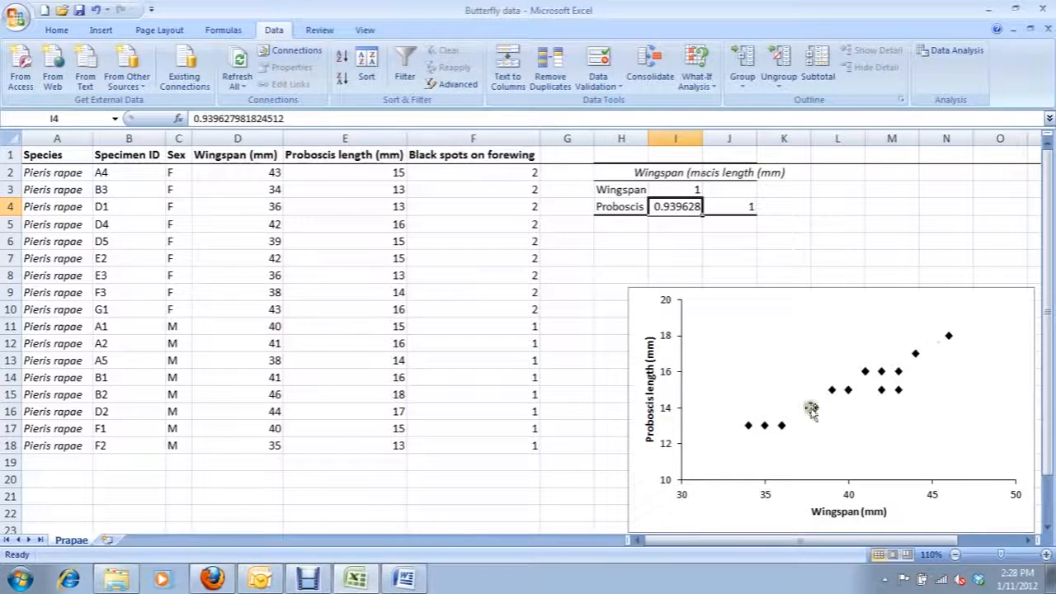
Step: Enter "r = 0.94" in cell I6 and "df = 15" in cell J6 below the correlation matrix
left_click(670, 240)
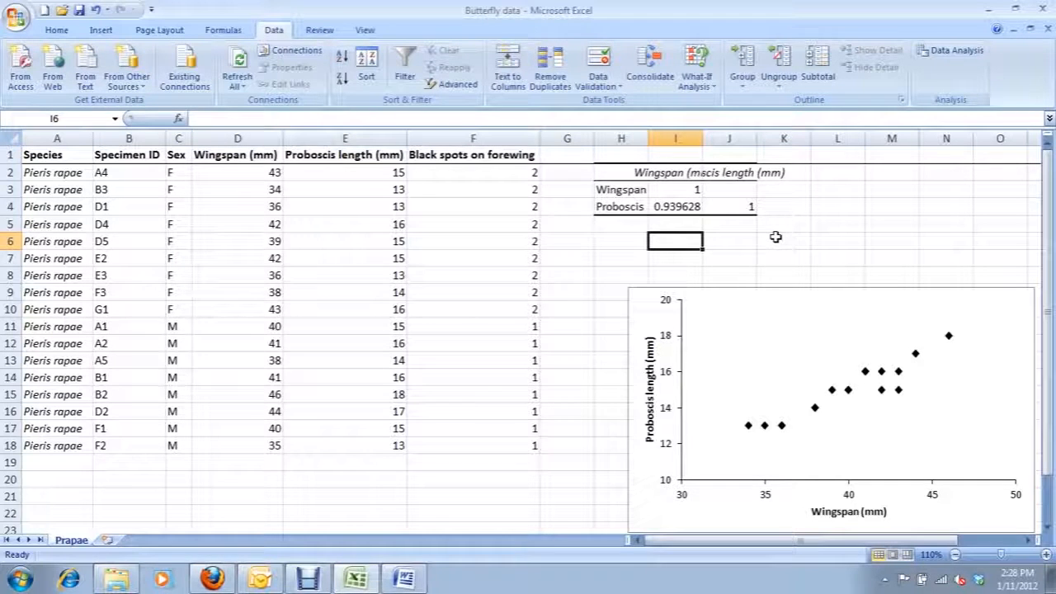
type("r = 0.94")
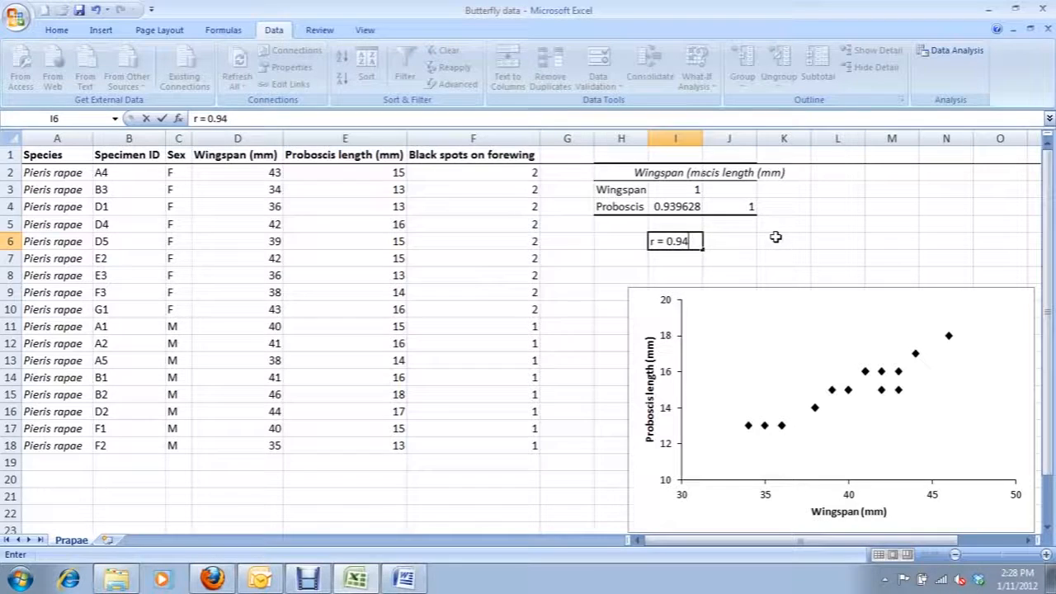
key("Tab")
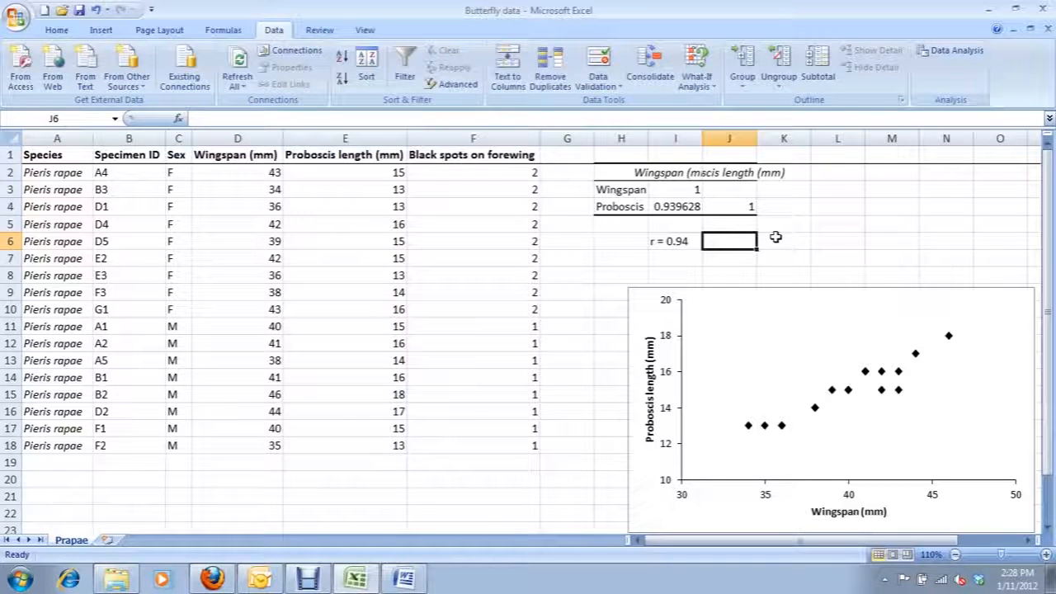
type("df =")
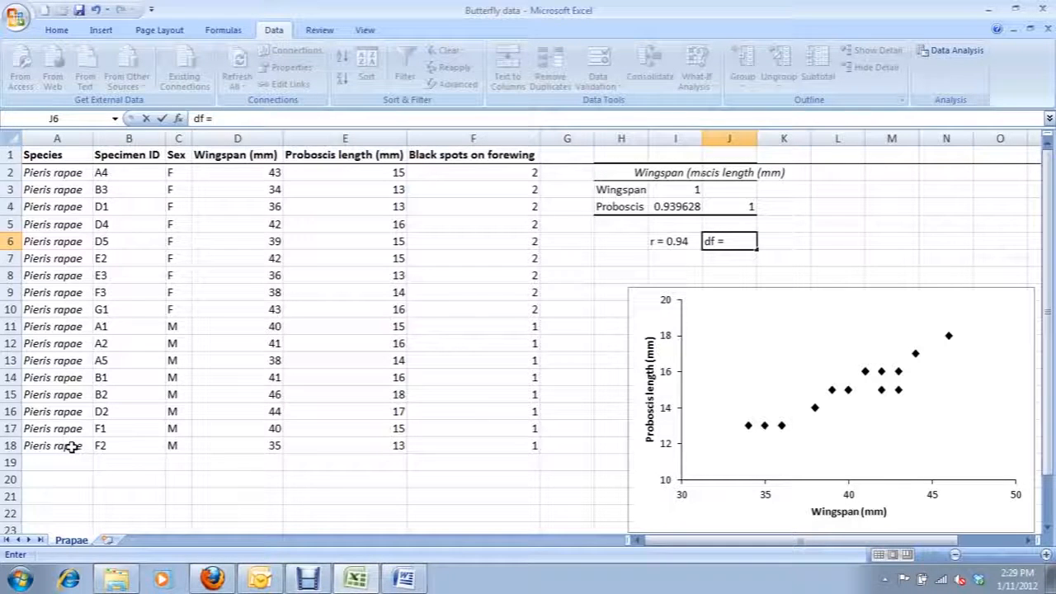
type("15")
key("Tab")
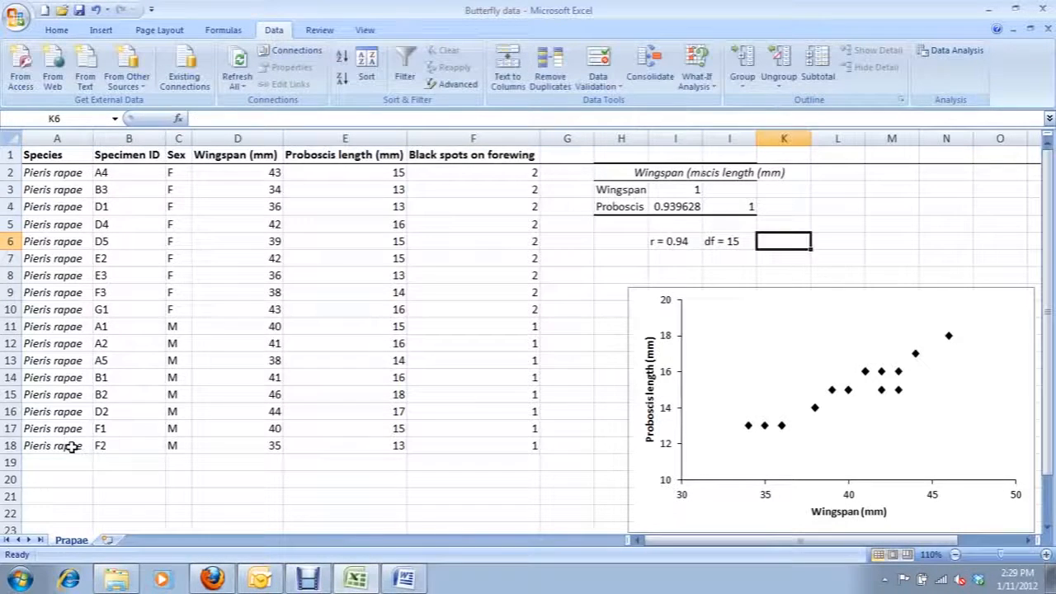